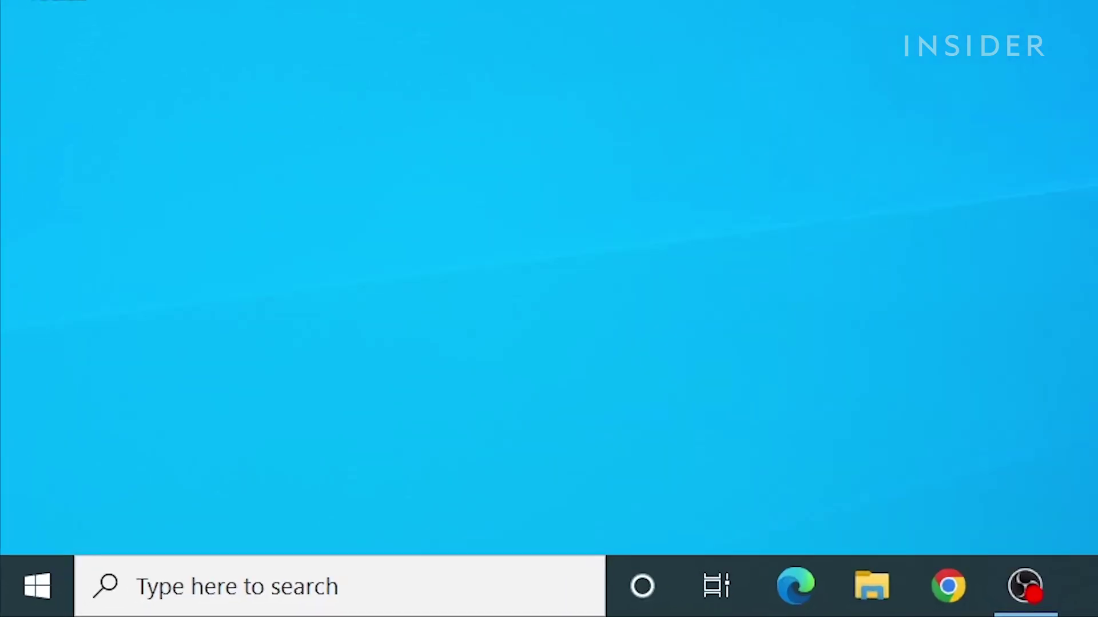
Step: Launch Disk Management with diskmgmt.msc and start the Shrink Volume dialog for C:
key(super+r)
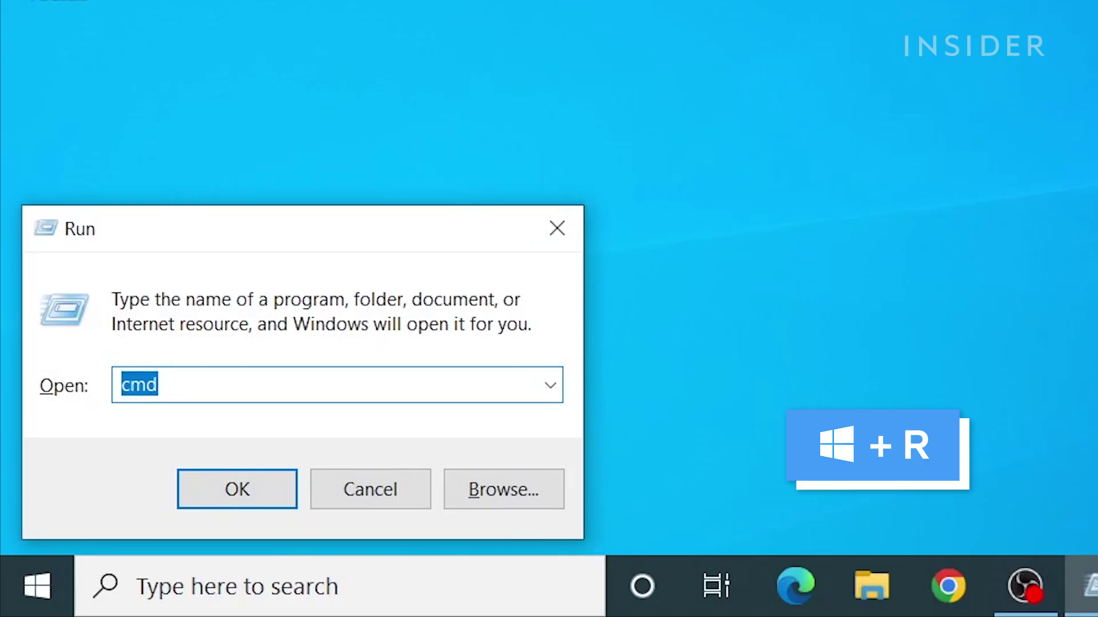
text(disk)
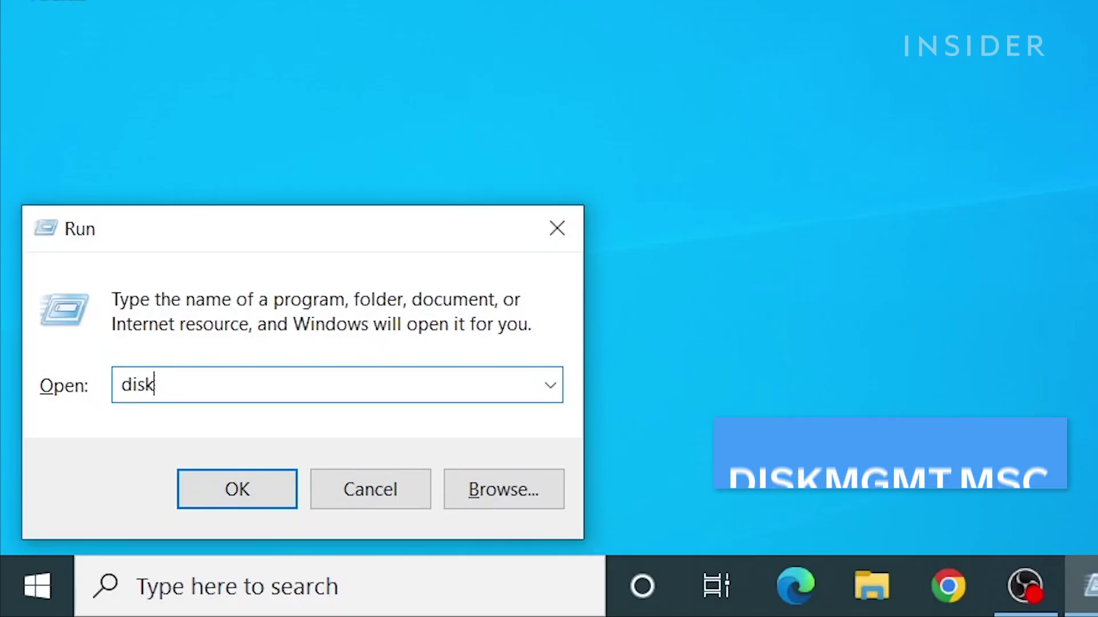
text(mgmt.)
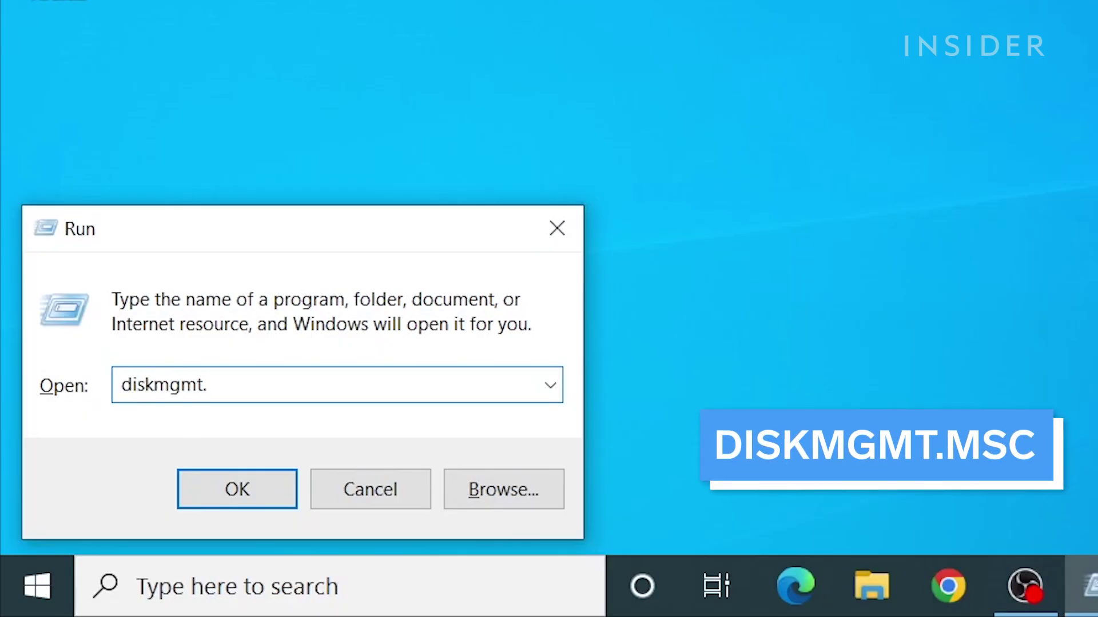
text(ms)
text(c)
key(Return)
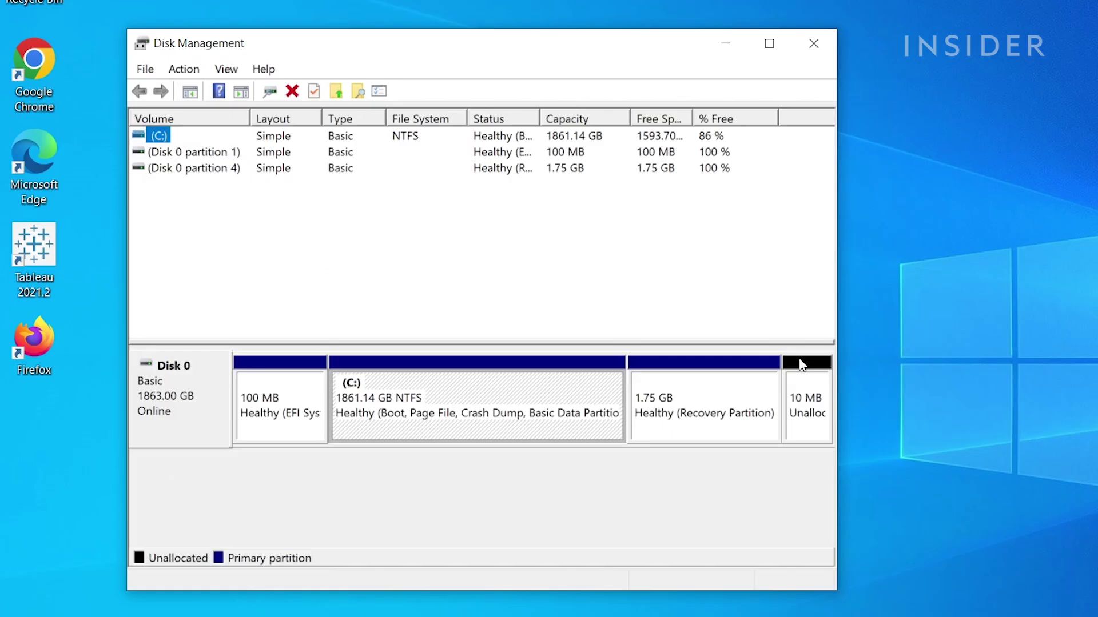
right_click(546, 369)
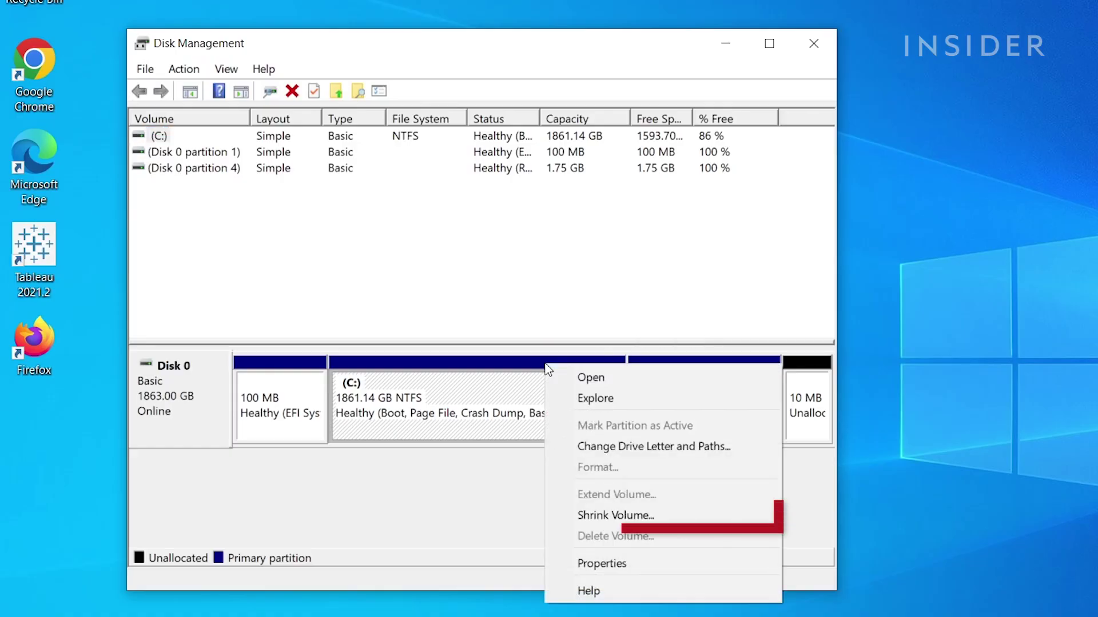
click(600, 516)
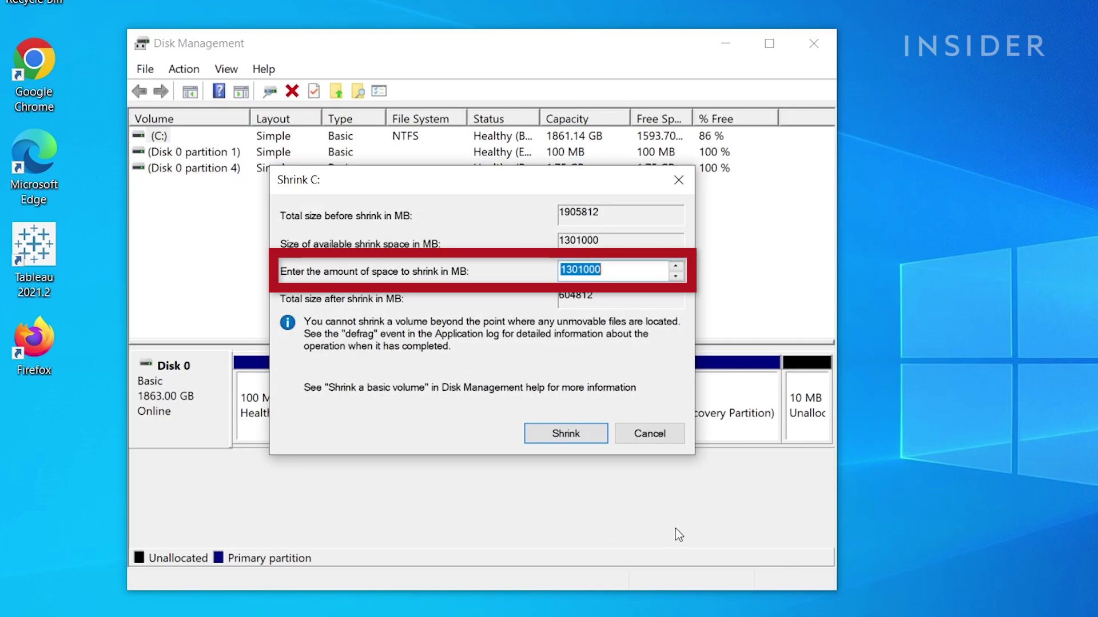
text(10240)
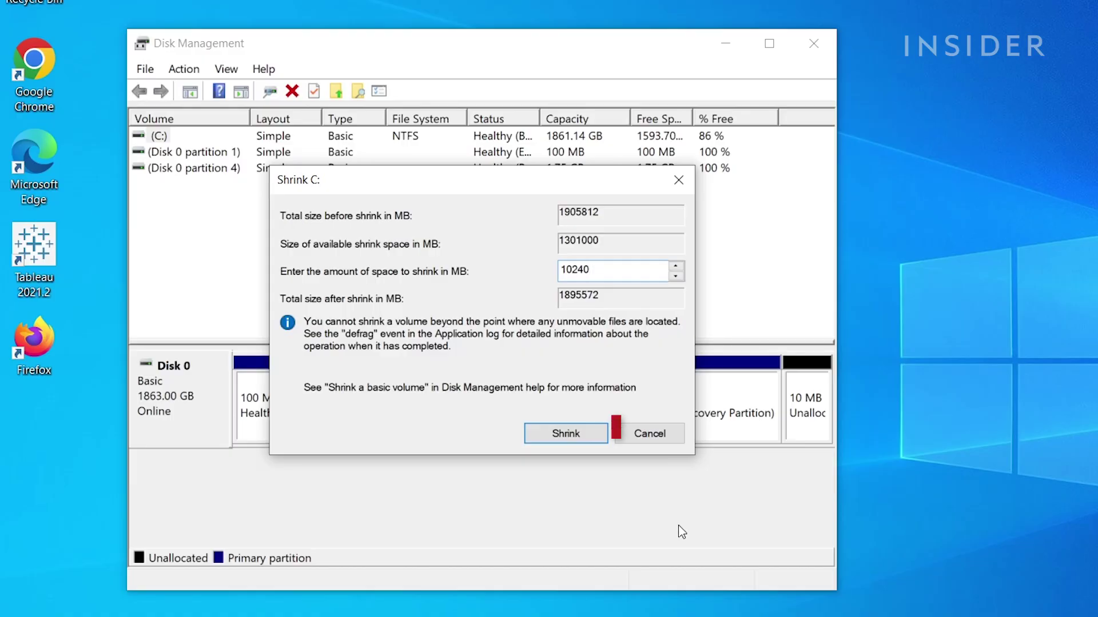
Step: Apply a 10240 MB shrink to C:, freeing 10.00 GB of unallocated space
click(583, 436)
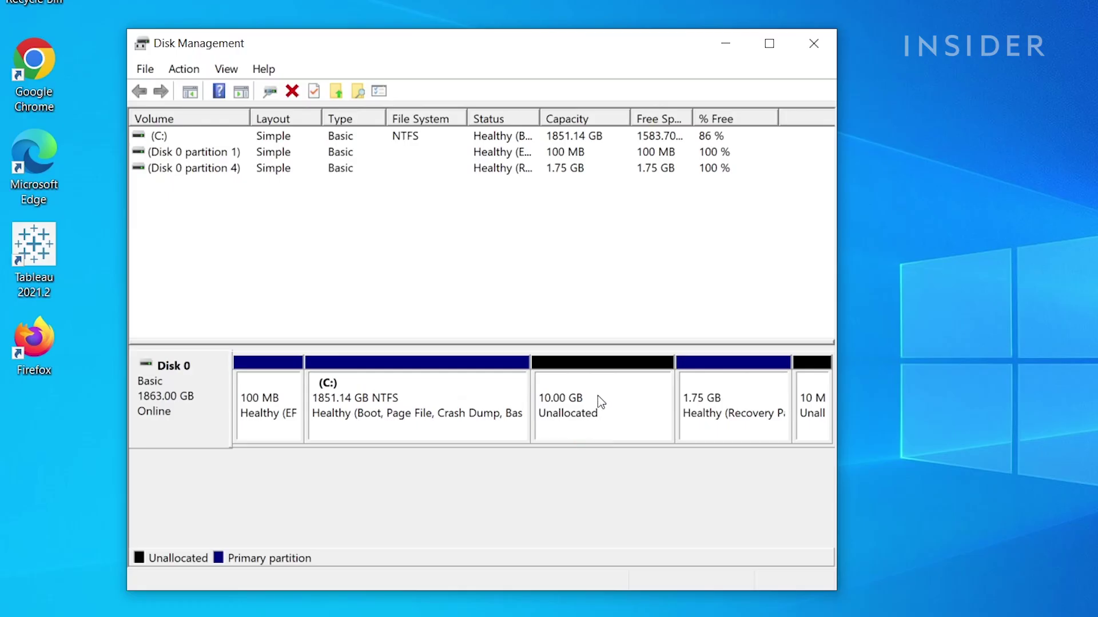
right_click(611, 371)
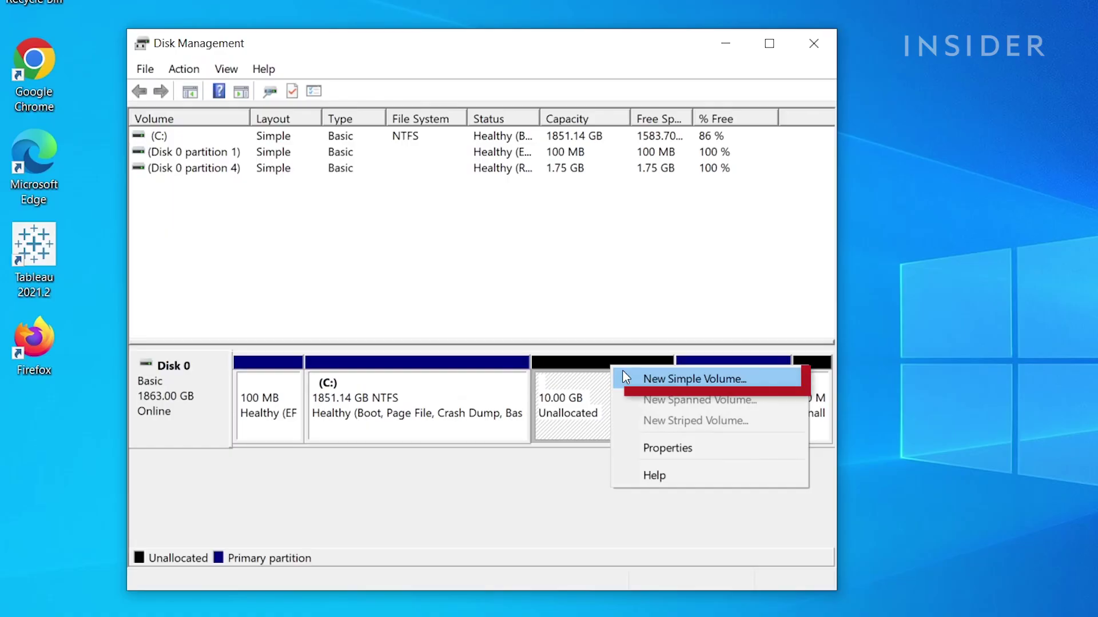
Step: Create a 10.00 GB simple volume on drive letter D, formatted NTFS and labelled 'New Volume'
click(625, 378)
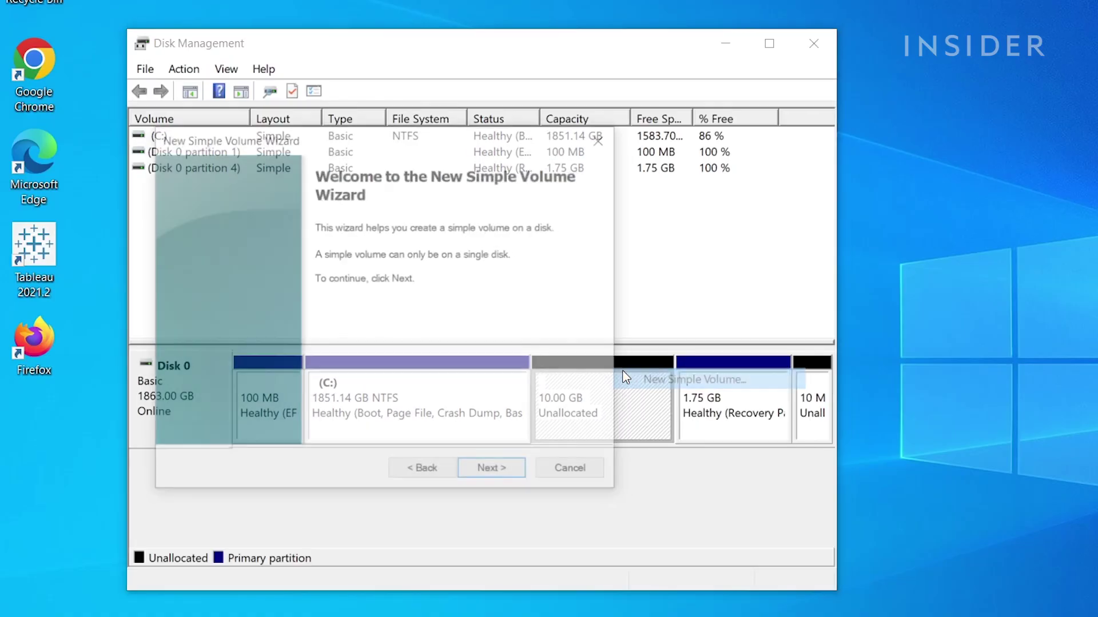
click(520, 473)
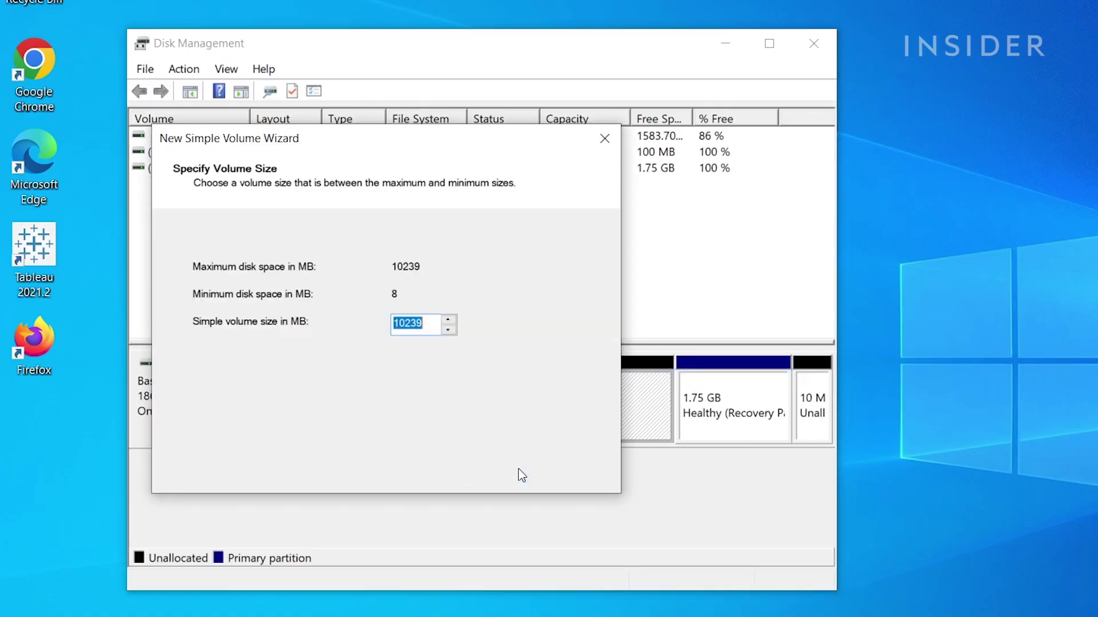
click(518, 474)
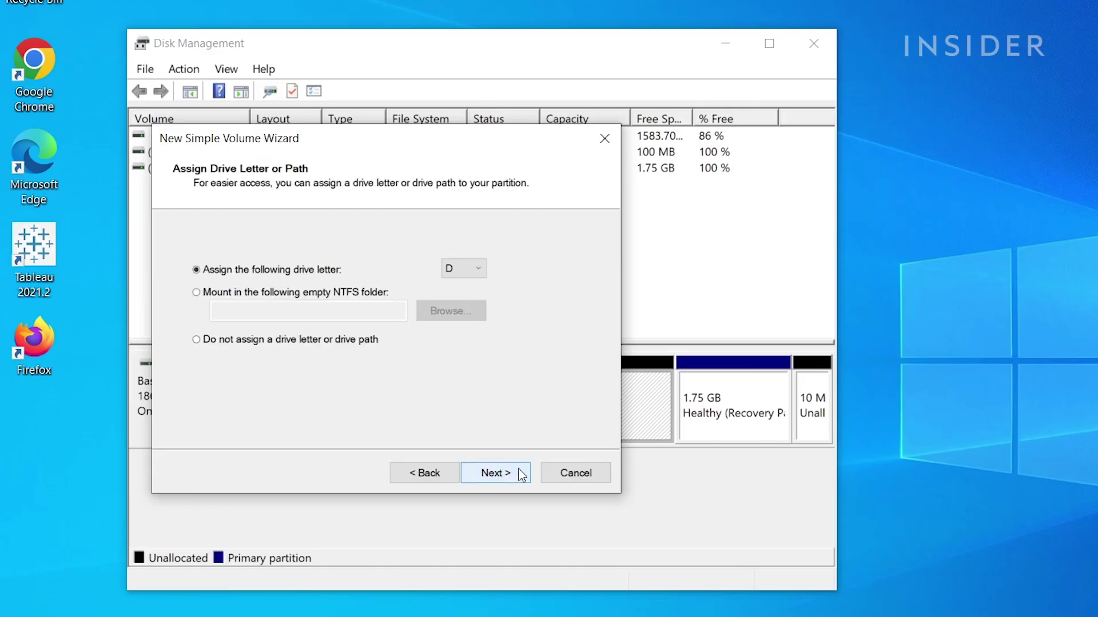
click(521, 474)
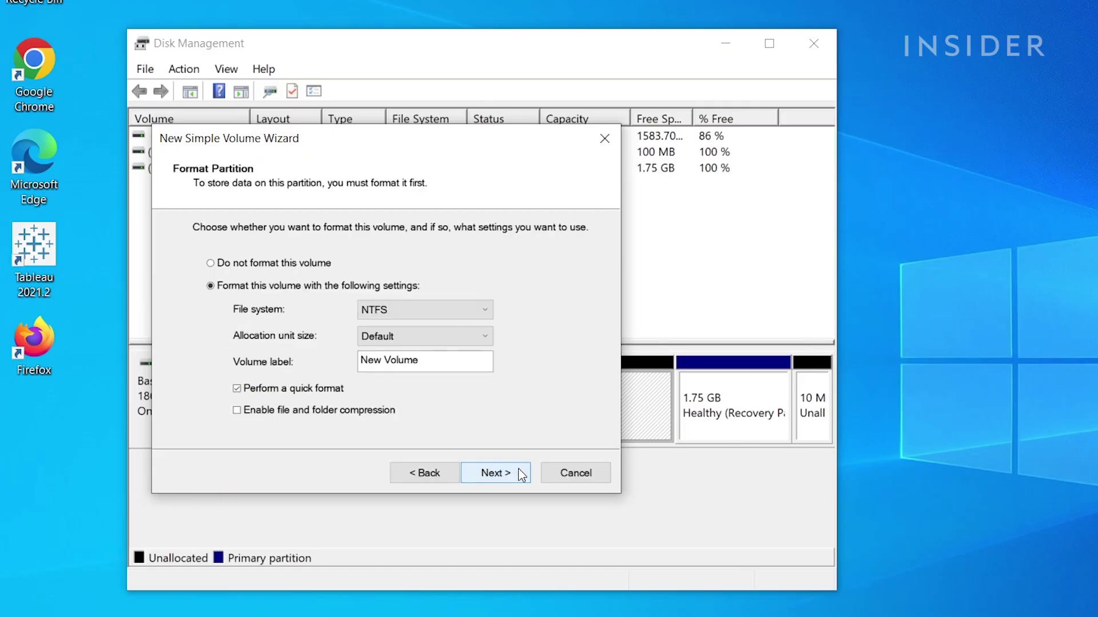
click(520, 473)
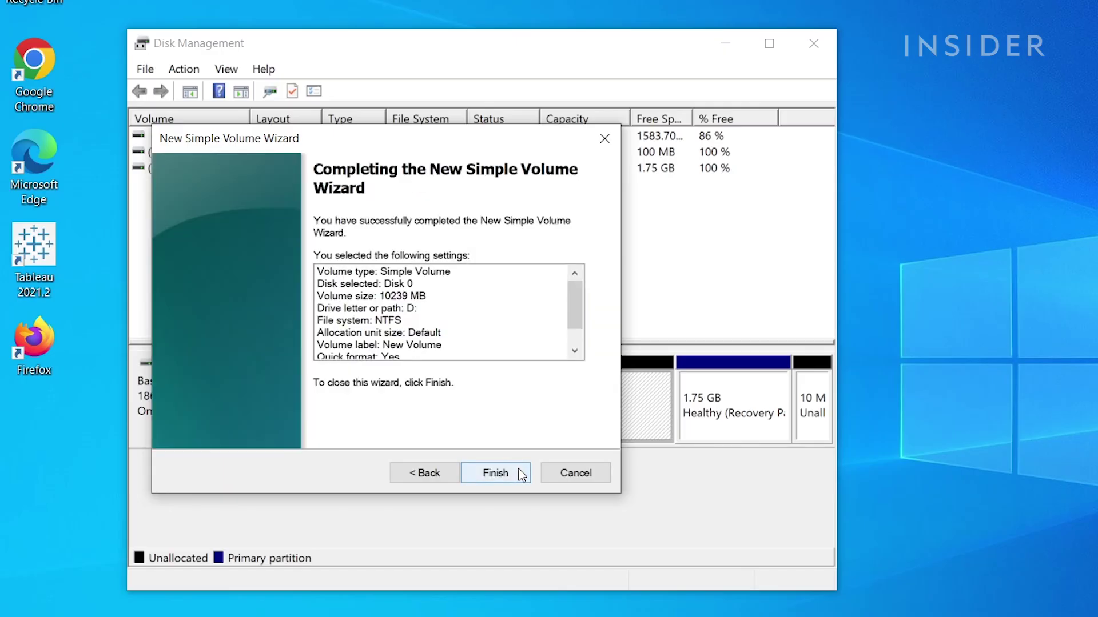
click(521, 474)
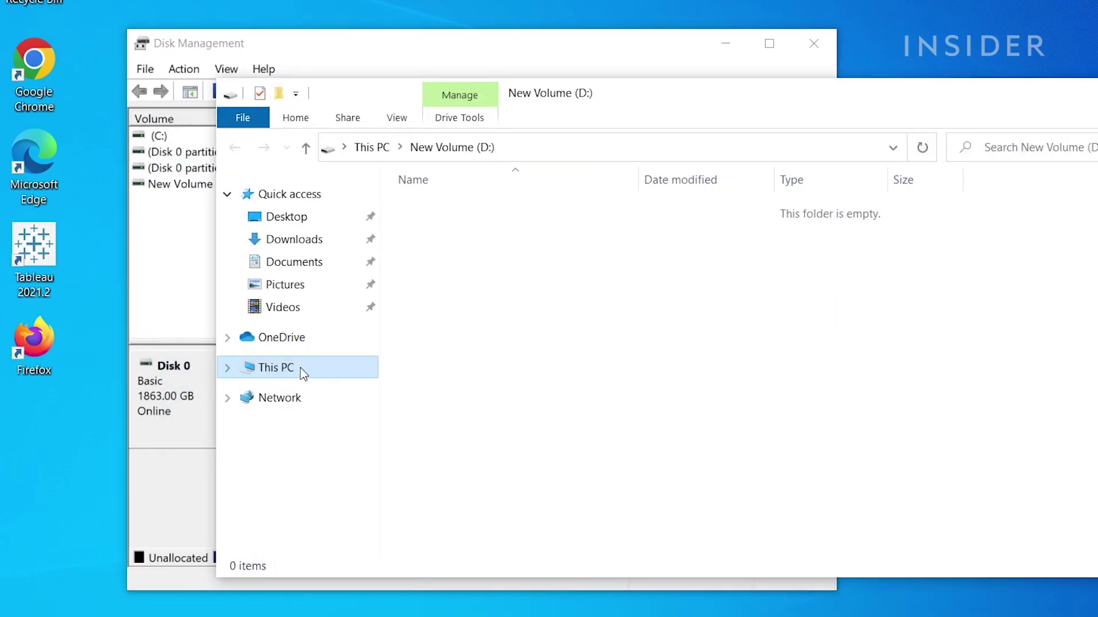
Step: Open This PC in File Explorer to check New Volume (D:) beside Local Disk (C:)
click(301, 368)
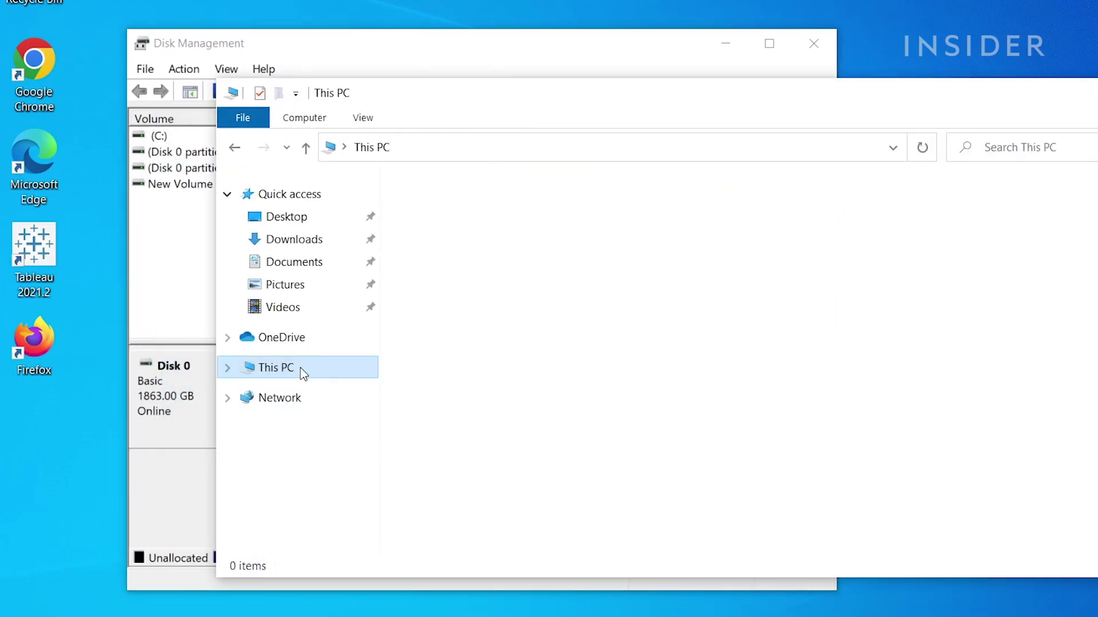